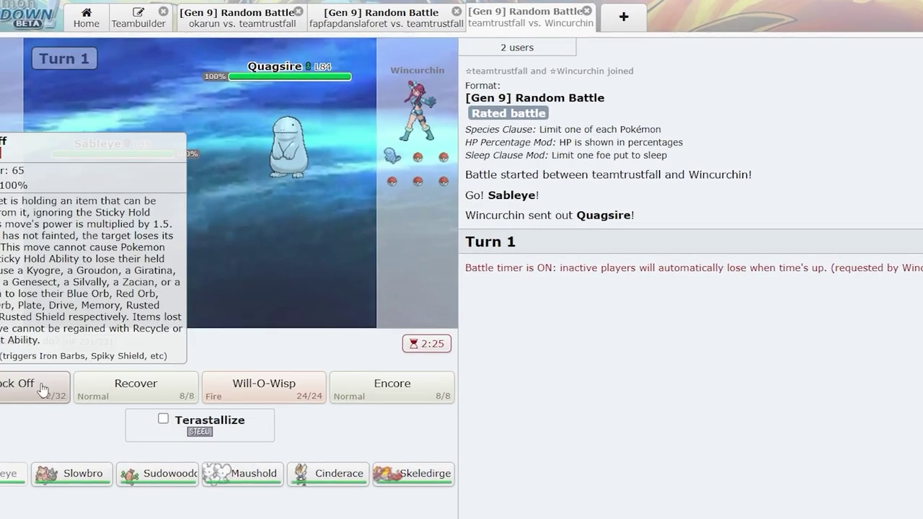
# Choose Knock Off as Sableye's Turn 1 attack against the opposing Quagsire.
pyautogui.click(25, 384)
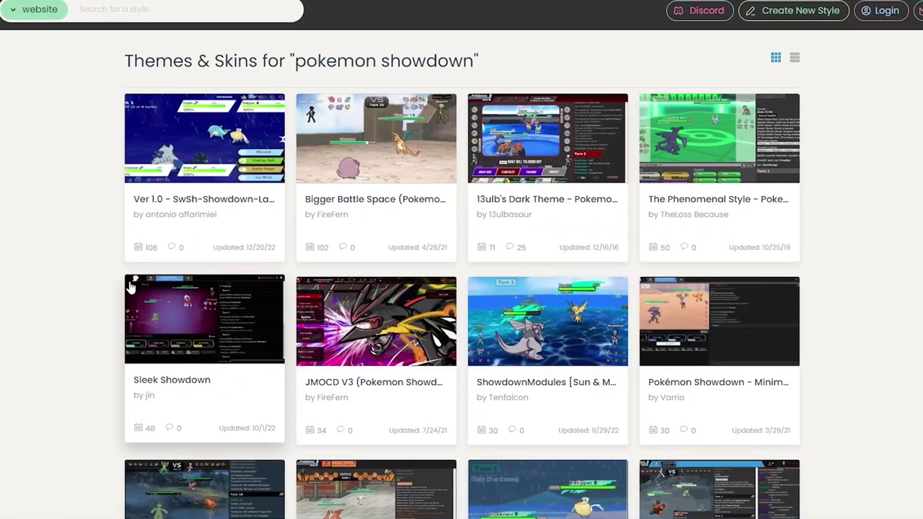
# Scroll down through the grid of Pokemon Showdown style search results.
pyautogui.scroll(-3, 461, 288)
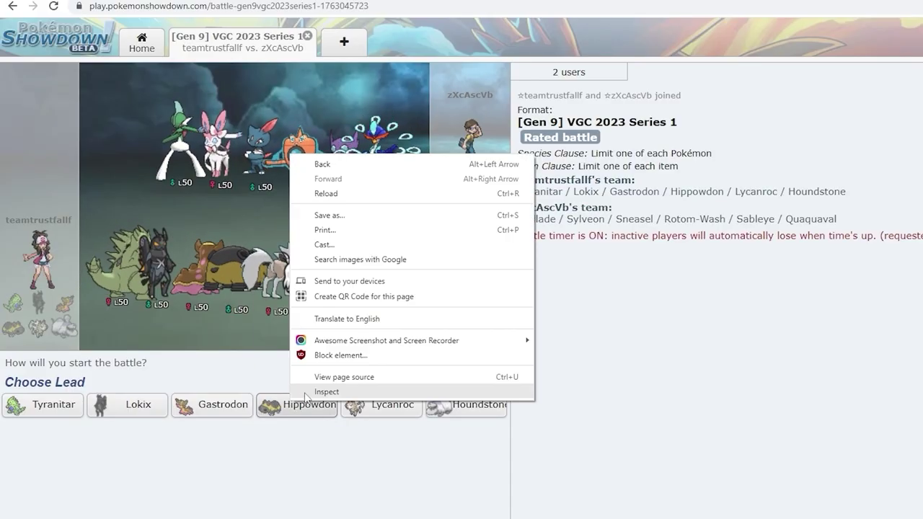
# Inspect the Hippowdon lead choice and the trainer sprite's elements in DevTools.
pyautogui.click(318, 390)
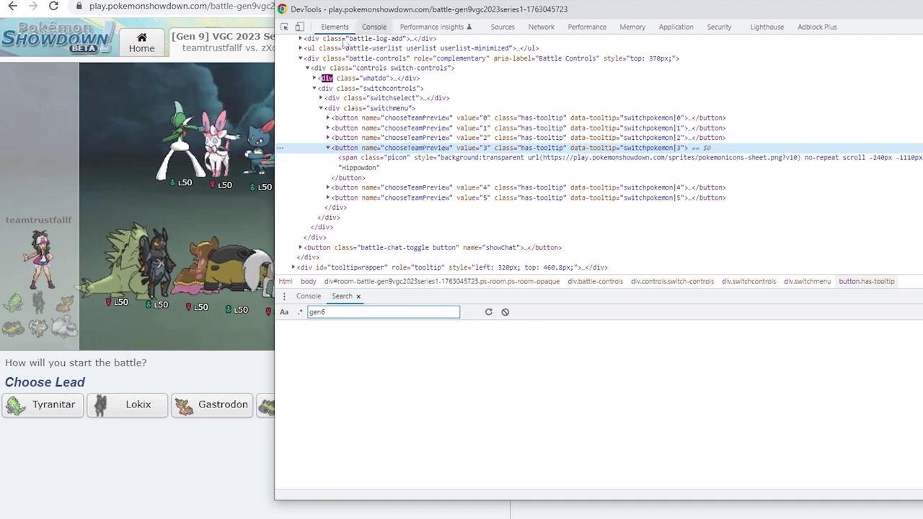
pyautogui.click(285, 27)
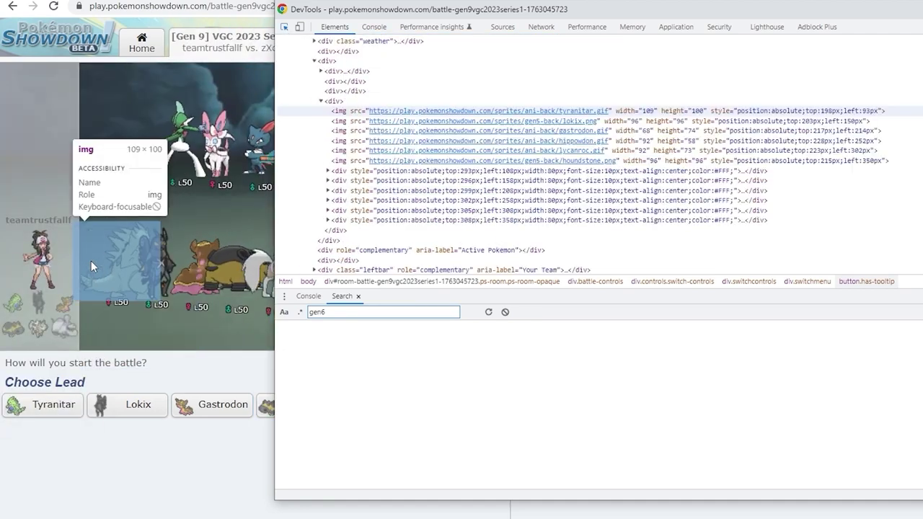
pyautogui.click(53, 277)
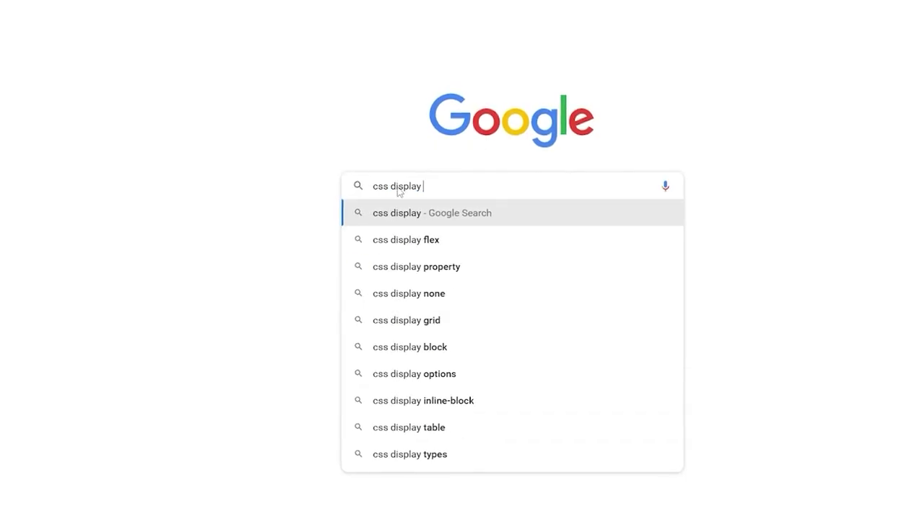
# Read W3Schools' CSS display reference, then page ahead to the filter property.
pyautogui.click(176, 102)
pyautogui.scroll(-7, 411, 267)
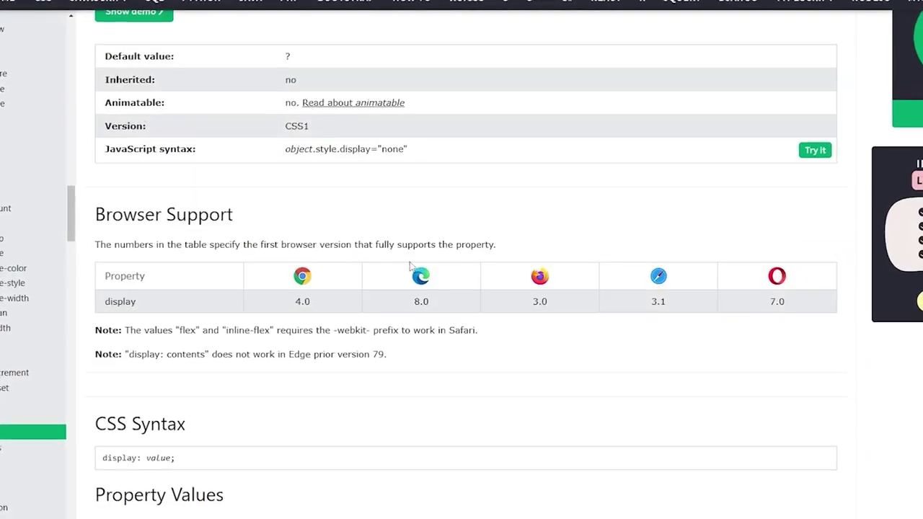
pyautogui.scroll(5, 411, 267)
pyautogui.scroll(2, 411, 266)
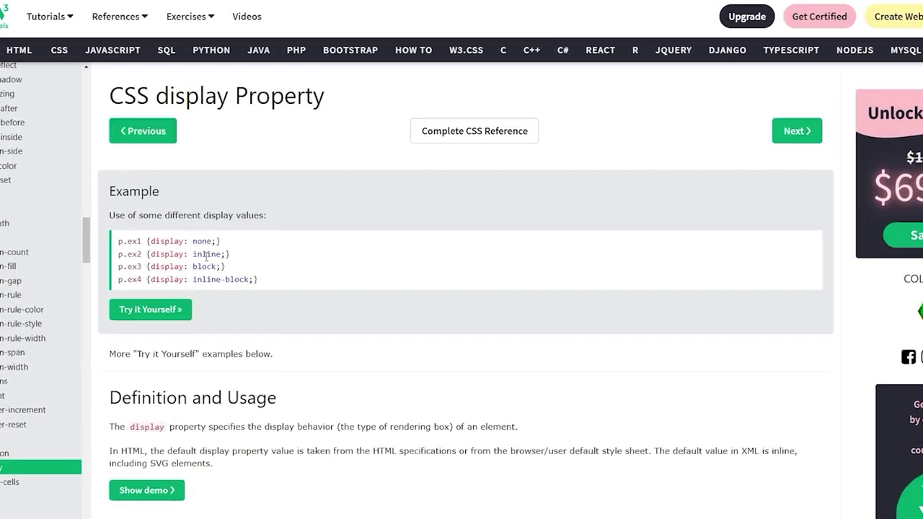
pyautogui.click(792, 132)
pyautogui.click(786, 132)
pyautogui.scroll(-2, 786, 132)
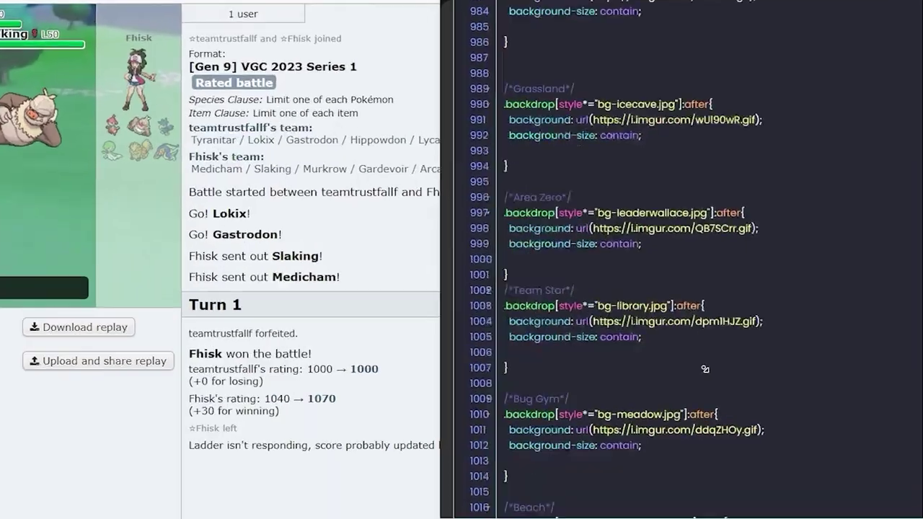
pyautogui.scroll(-20, 606, 469)
pyautogui.scroll(-20, 605, 469)
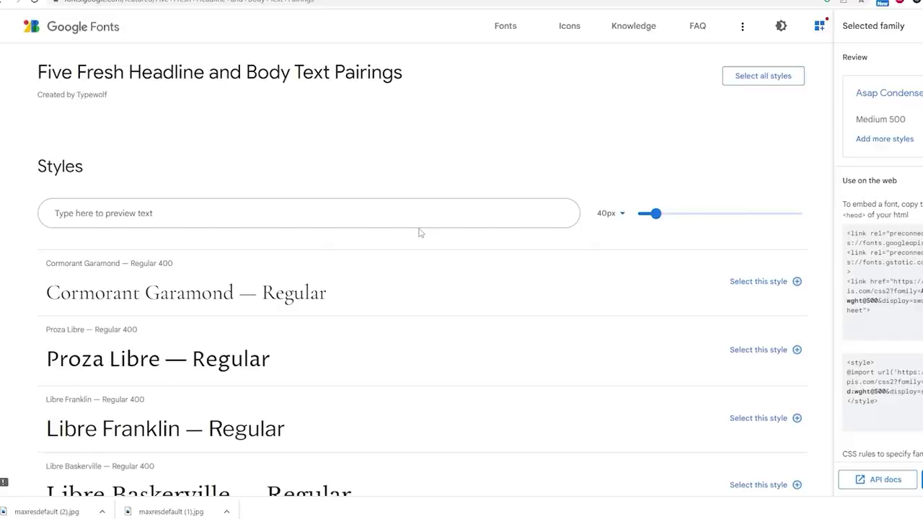
# Scroll through the 'Five Fresh Headline and Body Text Pairings' font collection.
pyautogui.scroll(-5, 231, 245)
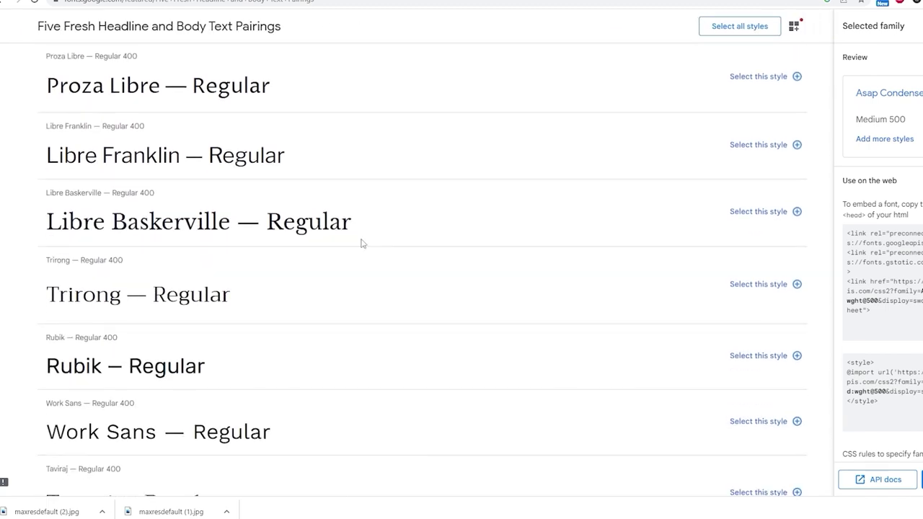
pyautogui.scroll(-5, 444, 258)
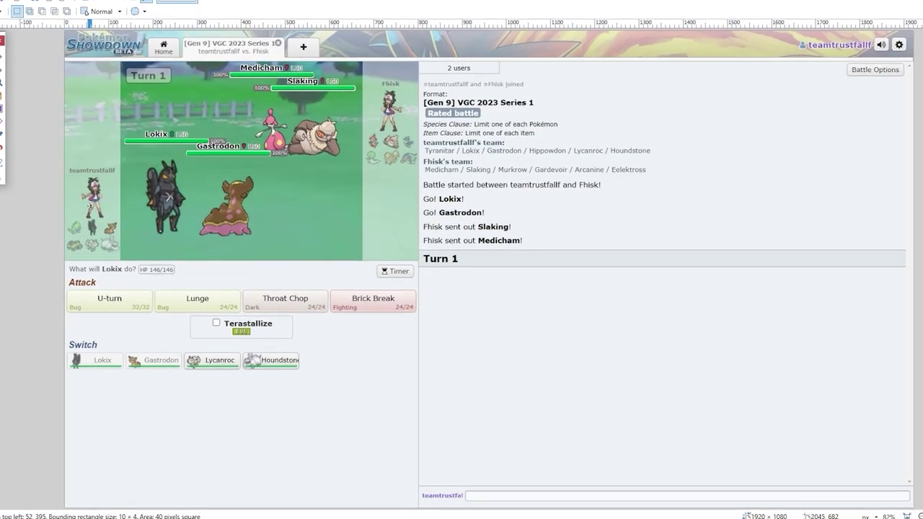
# Select the pasted battle screenshot and scale the battle area up to 1648×947.
pyautogui.moveTo(64, 56); pyautogui.dragTo(28, 63)
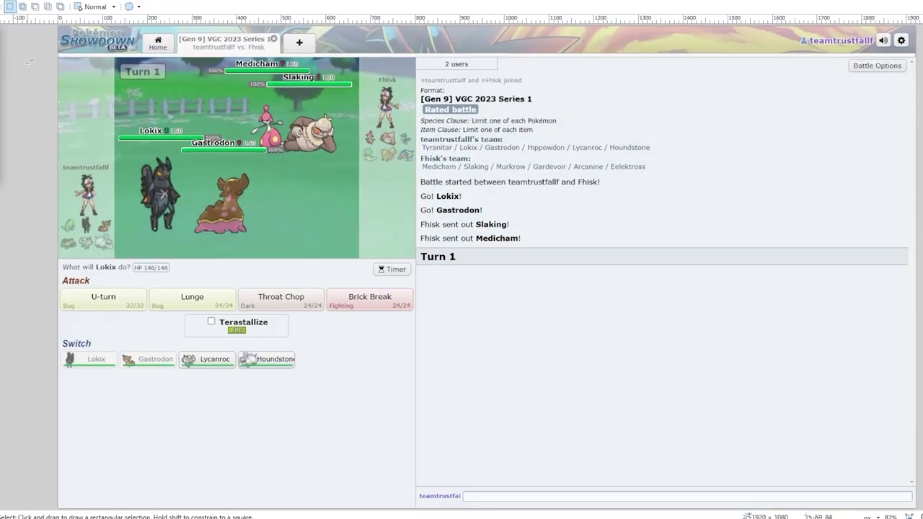
pyautogui.moveTo(470, 287); pyautogui.dragTo(858, 473)
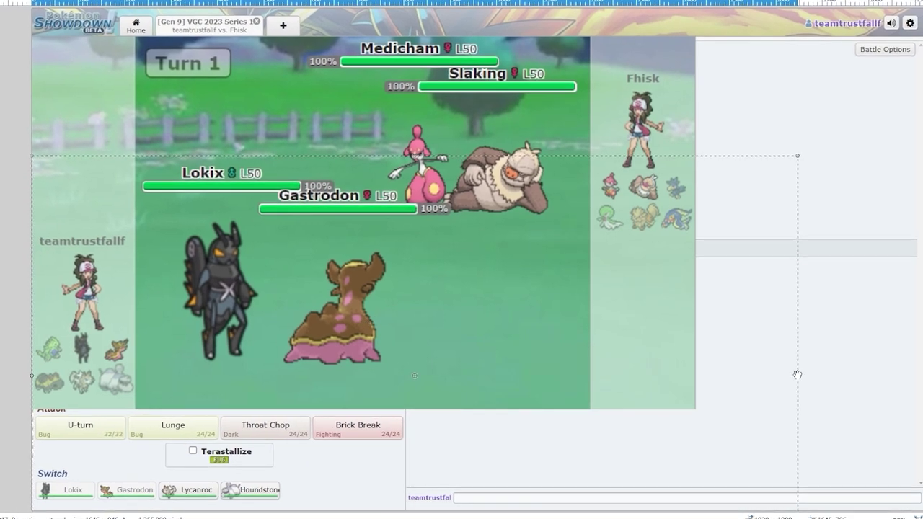
pyautogui.moveTo(798, 374); pyautogui.dragTo(797, 375)
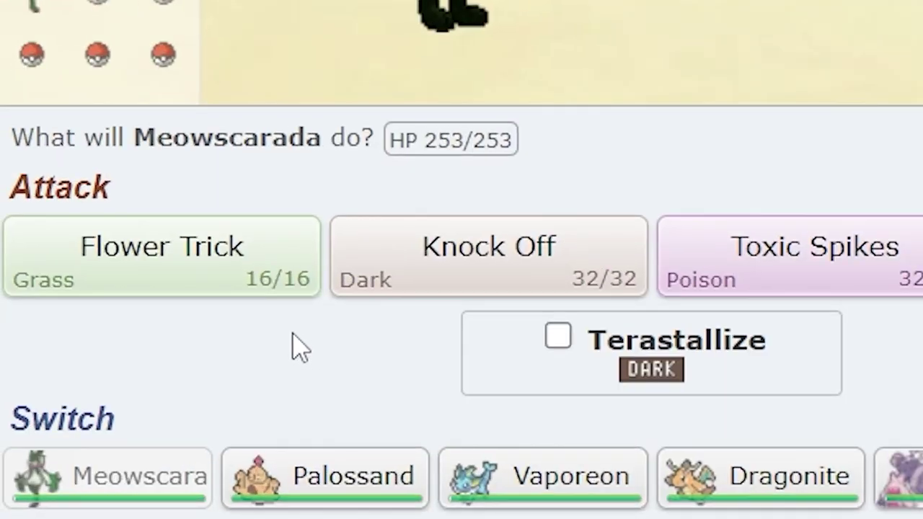
# Pick Flower Trick for Meowscarada, then select a small area beside the move name in Paint.NET.
pyautogui.moveTo(234, 296)
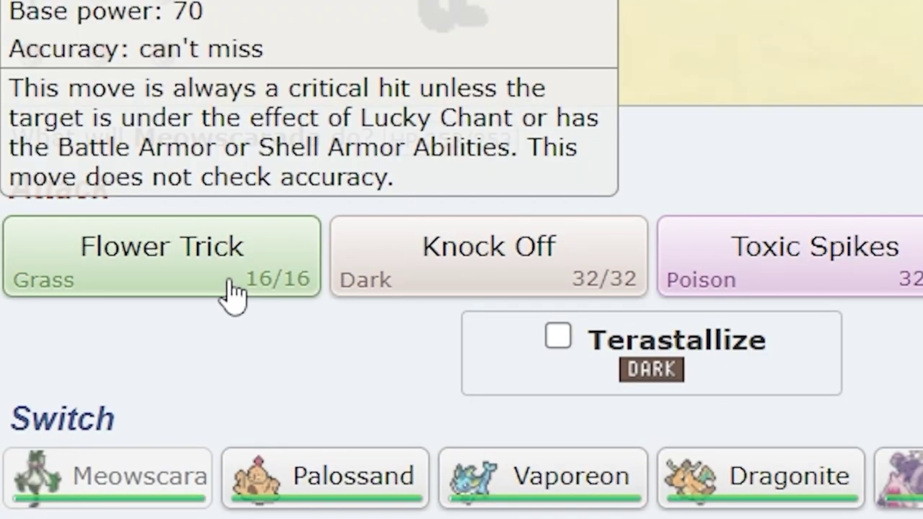
pyautogui.click(226, 277)
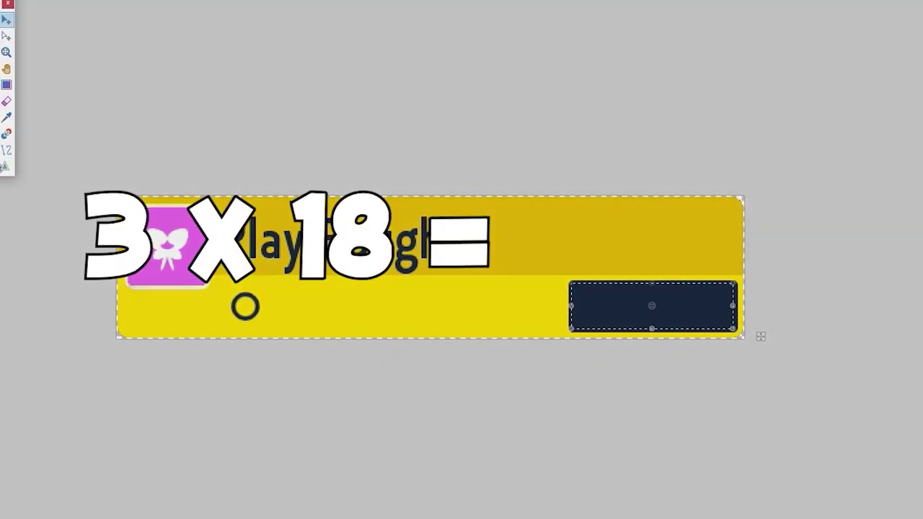
pyautogui.moveTo(476, 224); pyautogui.dragTo(505, 250)
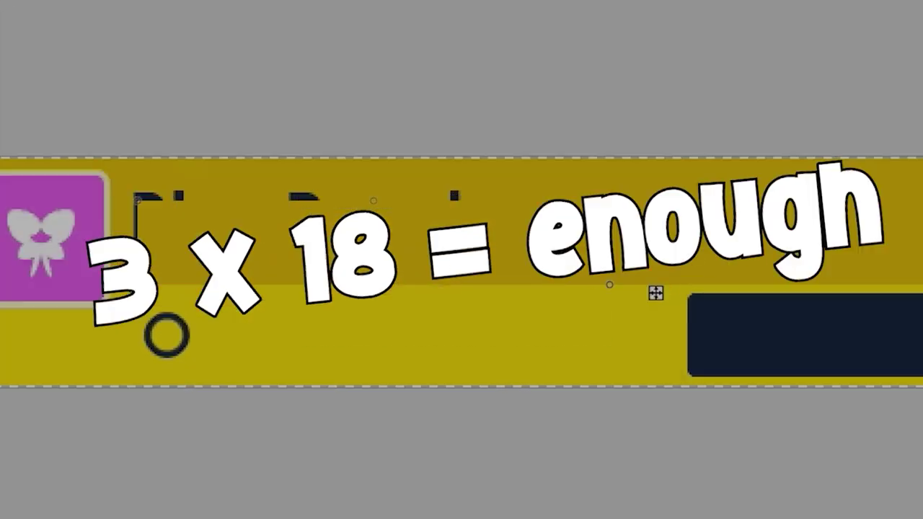
pyautogui.middleClick(870, 216)
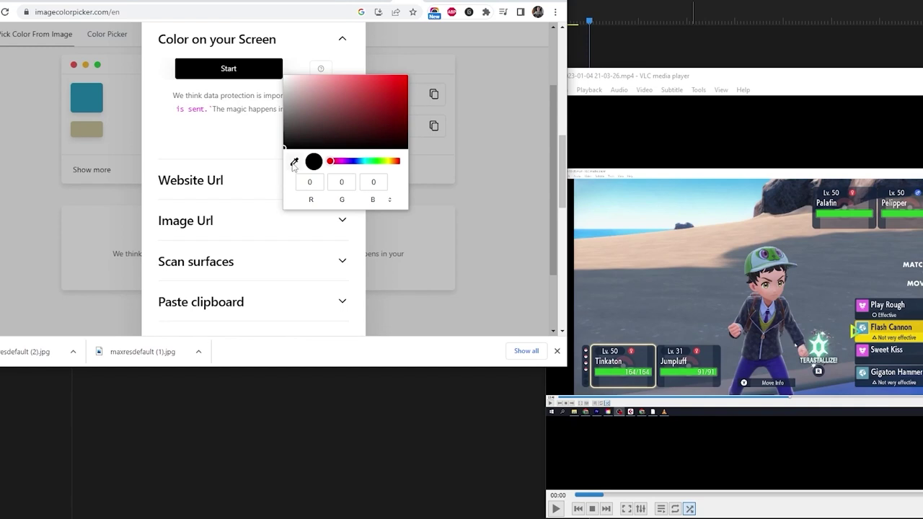
# Sample the green HP-bar colour from the footage and open the Background layer's properties.
pyautogui.click(611, 375)
pyautogui.scroll(-1, 230, 211)
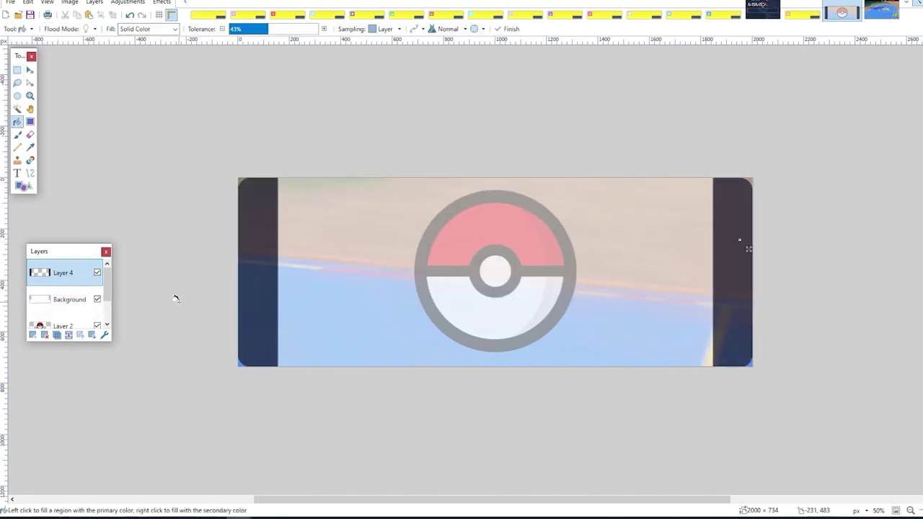
pyautogui.doubleClick(69, 299)
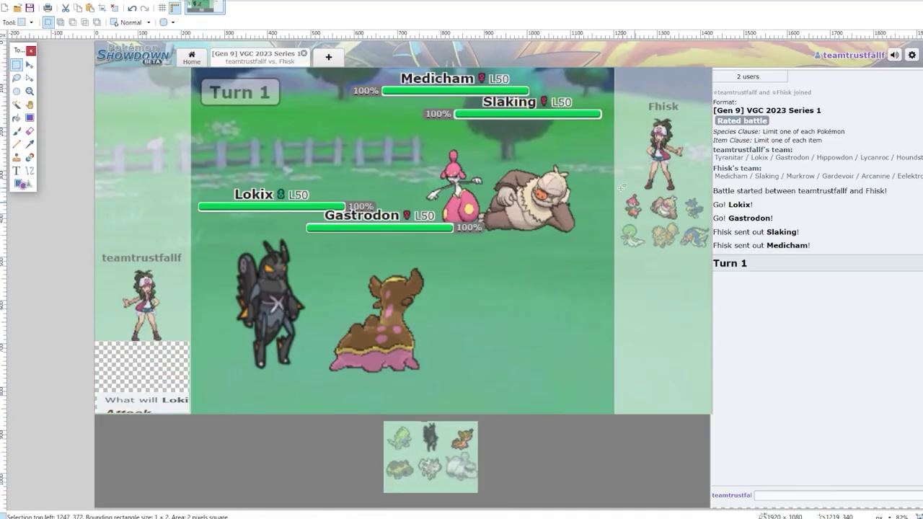
# Move the left team's icons and the opponent's team icons below the battle field.
pyautogui.moveTo(617, 185); pyautogui.dragTo(711, 256)
pyautogui.press('m')
pyautogui.moveTo(633, 245); pyautogui.dragTo(536, 483)
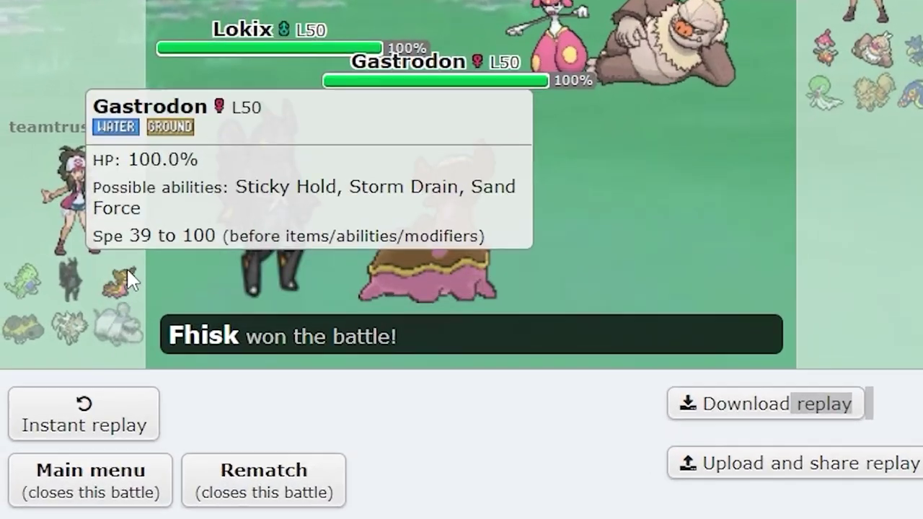
pyautogui.moveTo(72, 267)
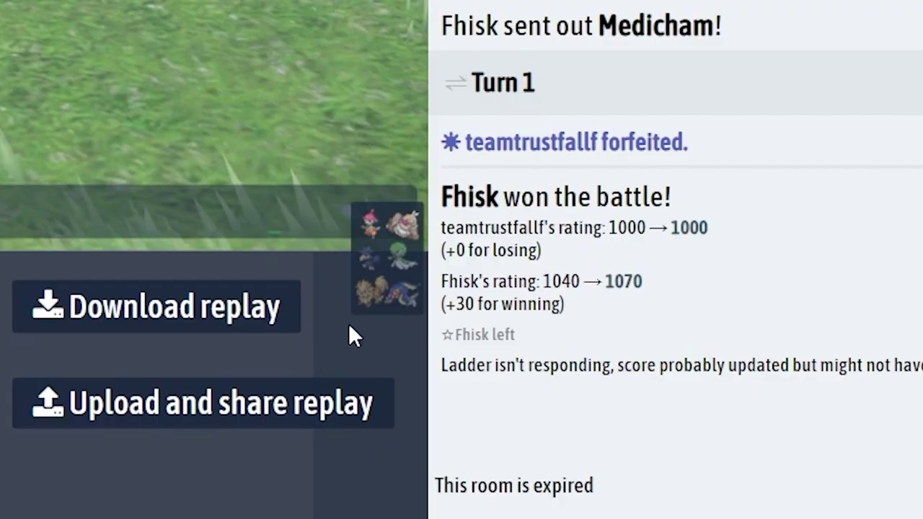
pyautogui.moveTo(377, 292)
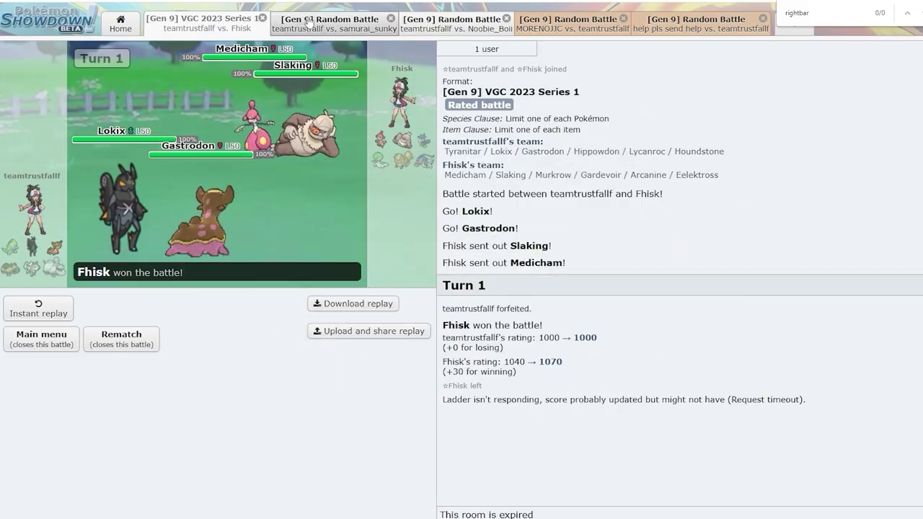
# Switch through three other finished Random Battle tabs one after another.
pyautogui.click(309, 22)
pyautogui.click(453, 23)
pyautogui.click(699, 23)
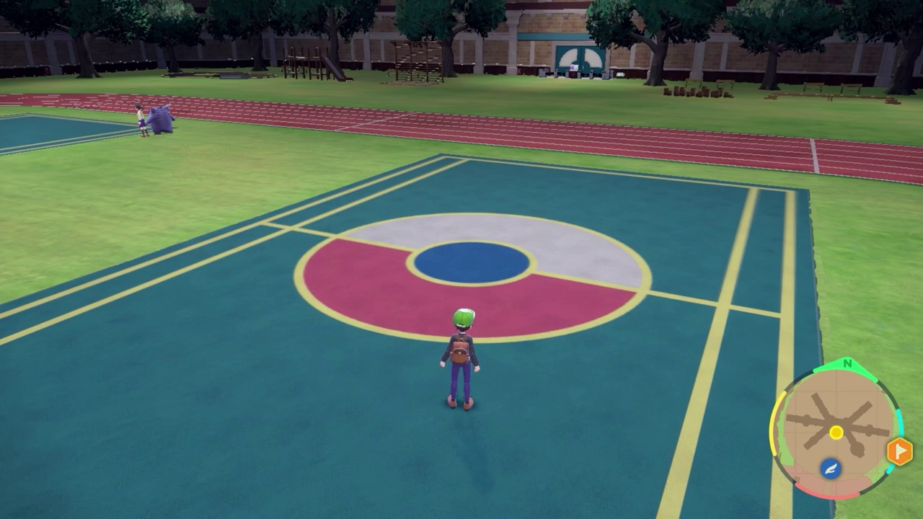
# Open the main menu, close the map back to the field, and fill the trainer's area with surrounding grass.
pyautogui.press('x')
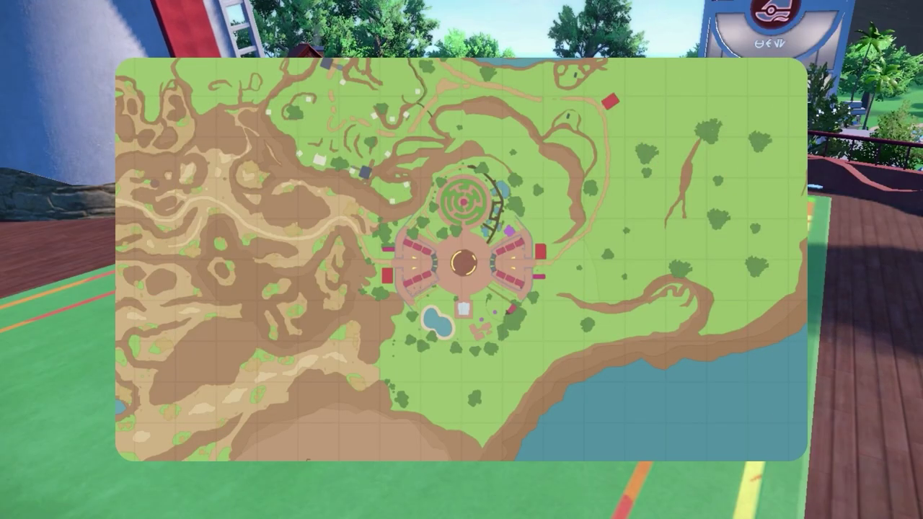
pyautogui.press('b')
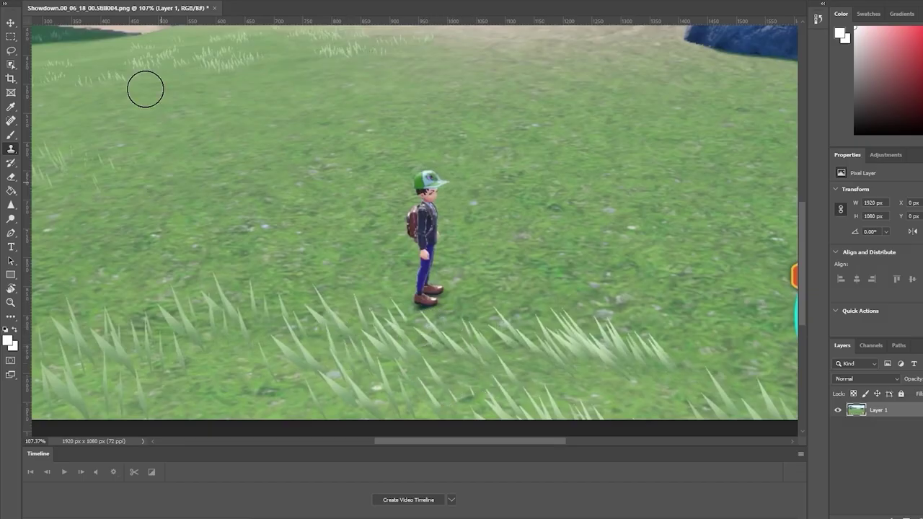
pyautogui.hotkey('shift', 'F5')
# Confirm the Content-Aware Fill removing the trainer, then scrub the BG Showdown court footage.
pyautogui.press('Return')
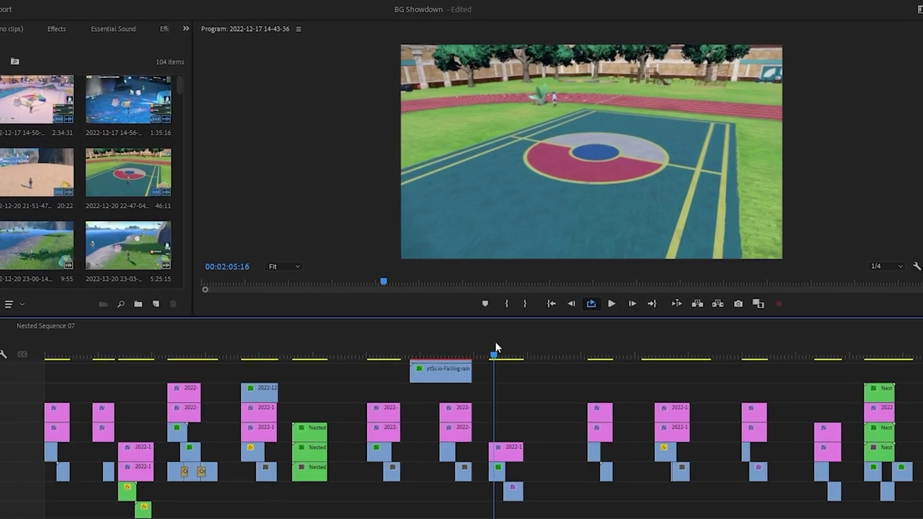
pyautogui.moveTo(495, 348); pyautogui.dragTo(515, 344)
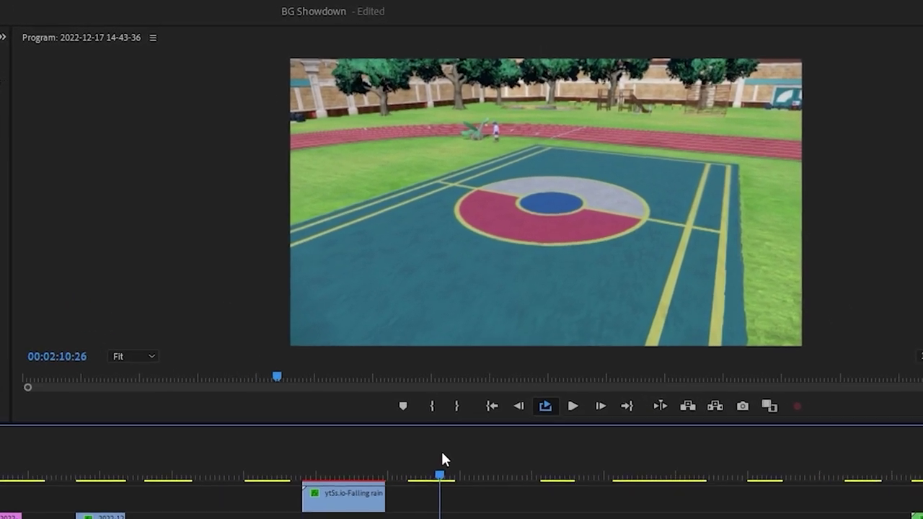
pyautogui.moveTo(443, 459); pyautogui.dragTo(436, 460)
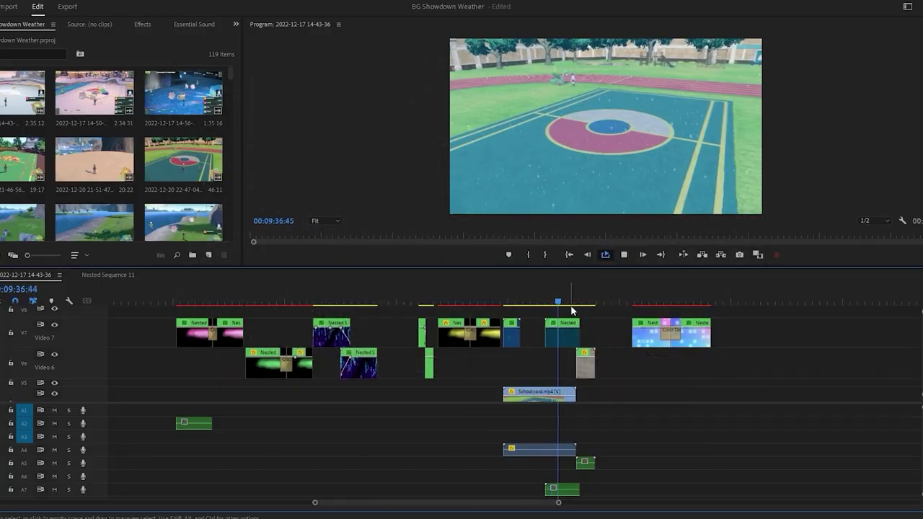
# Play the weather sequence briefly and scrub back to the purple fog section.
pyautogui.press('space')
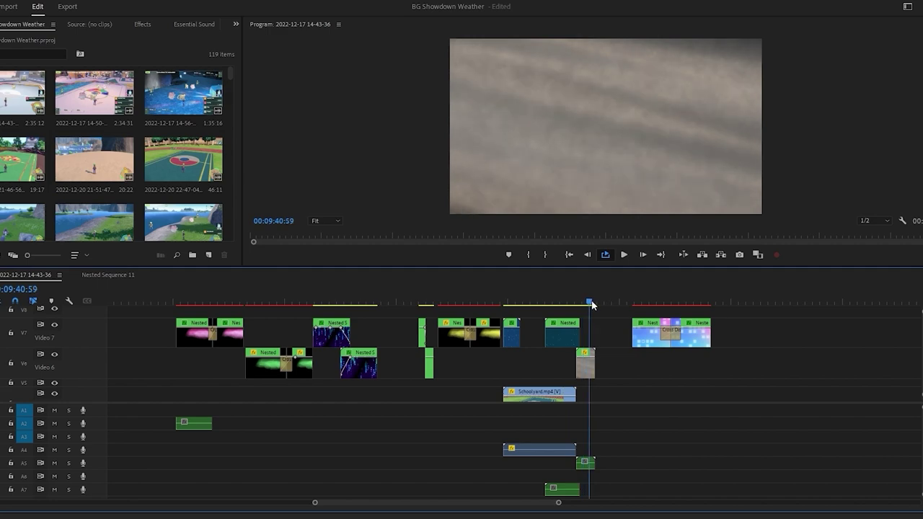
pyautogui.moveTo(592, 305); pyautogui.dragTo(293, 300)
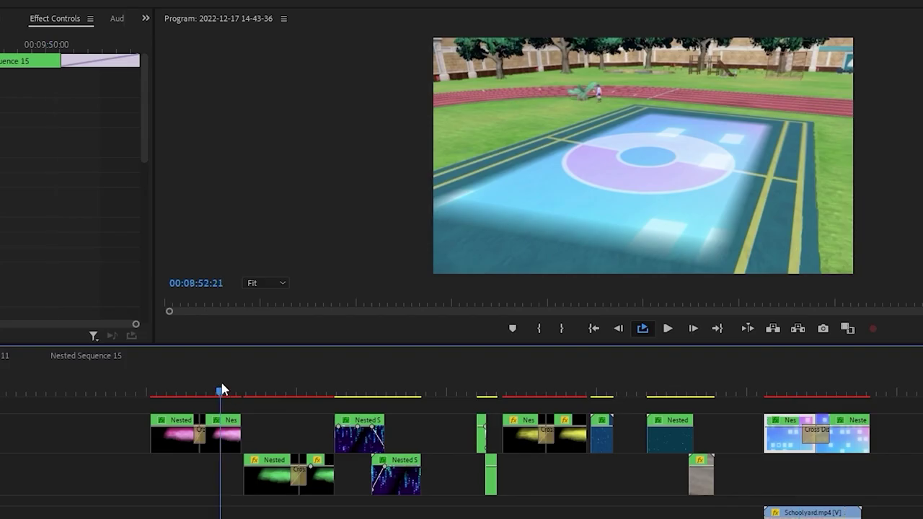
pyautogui.scroll(3, 386, 443)
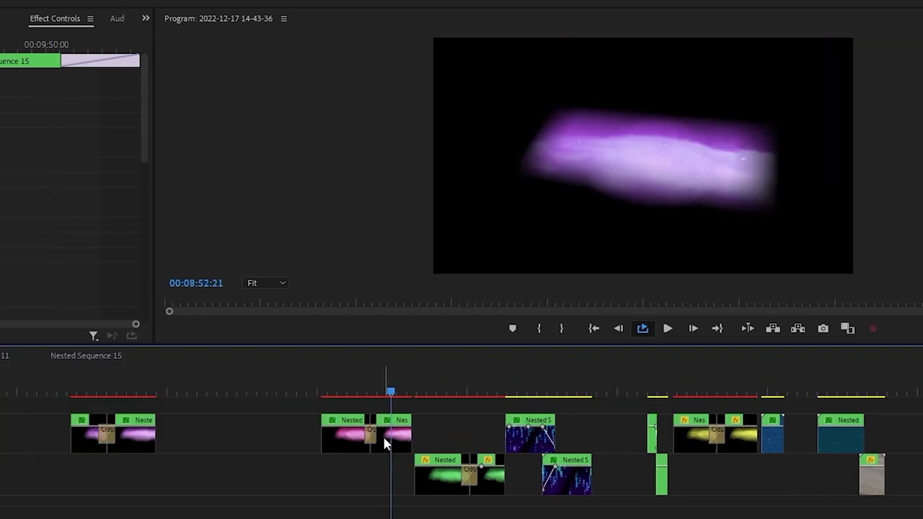
# Open Nested Sequence 09 and its Ground Fog clip, hiding the star particles layer.
pyautogui.doubleClick(144, 441)
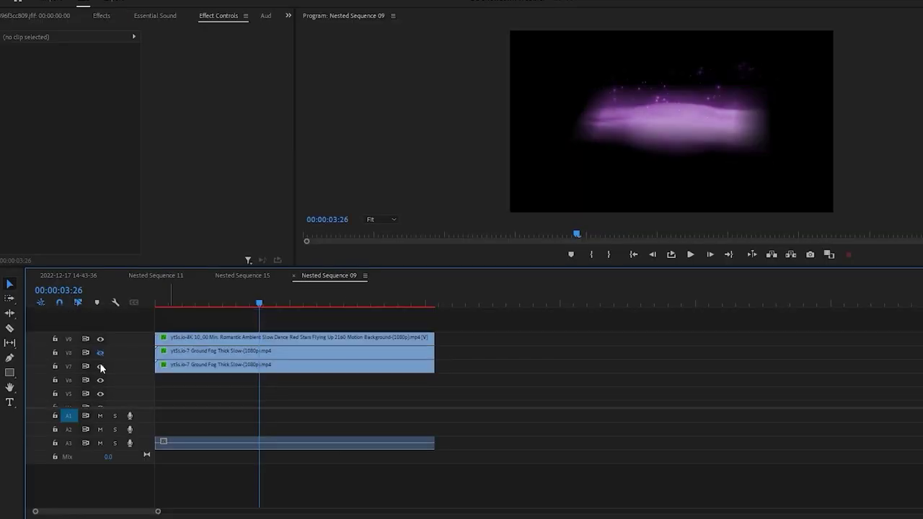
pyautogui.moveTo(357, 269); pyautogui.dragTo(357, 326)
pyautogui.doubleClick(204, 380)
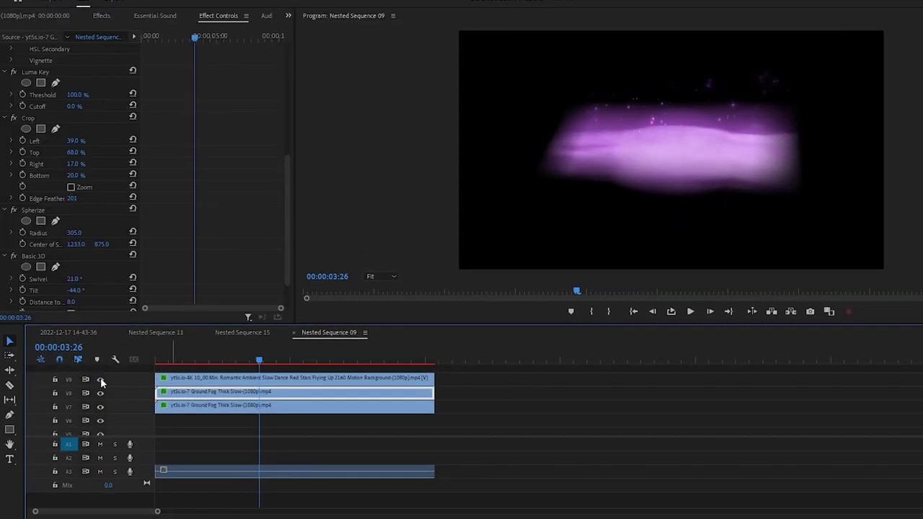
pyautogui.click(100, 380)
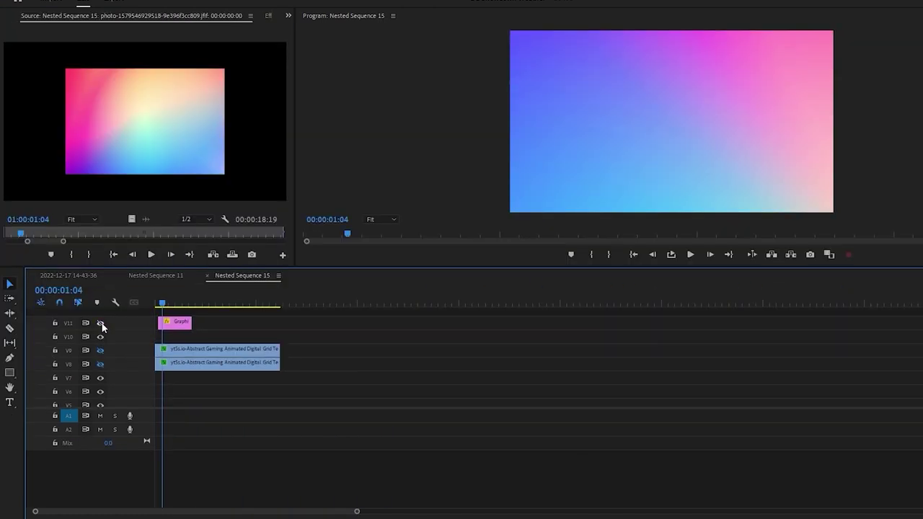
# Hide the gradient layer, show the grid, and move the Schoolyard clip under the grid floor.
pyautogui.click(100, 324)
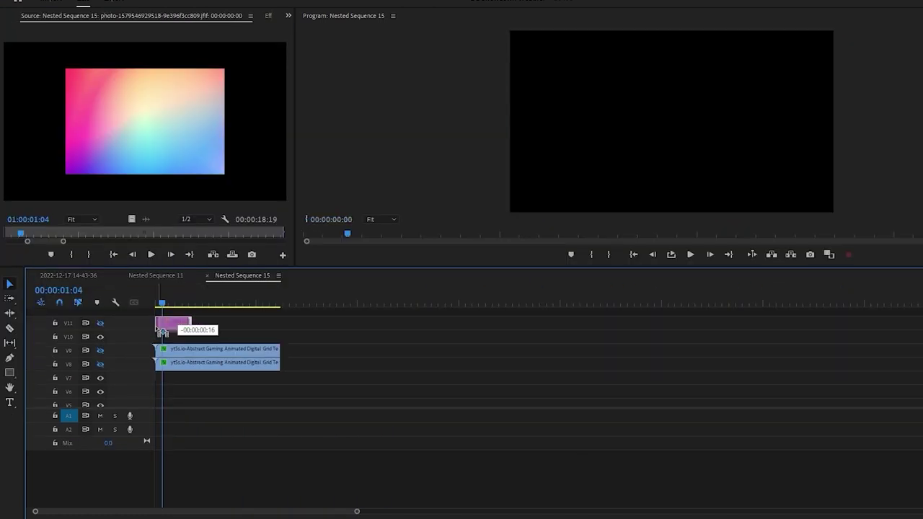
pyautogui.click(101, 350)
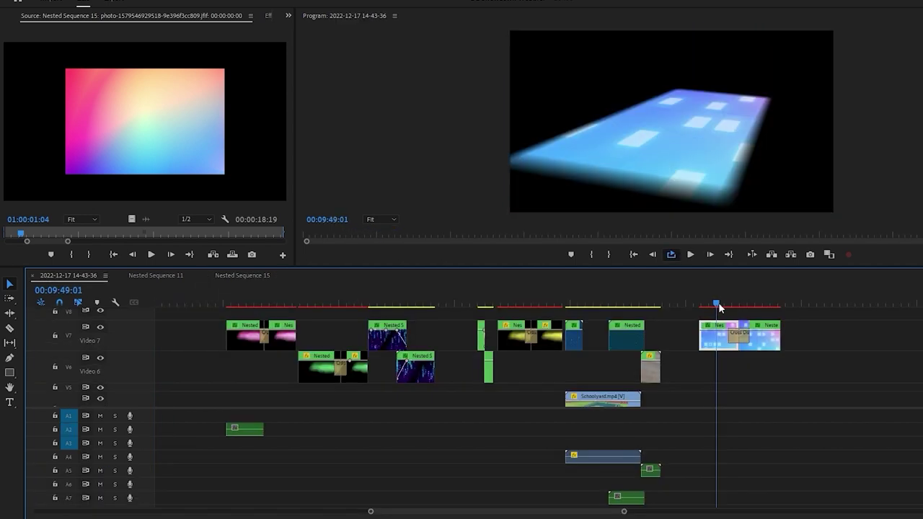
pyautogui.moveTo(600, 404); pyautogui.dragTo(735, 404)
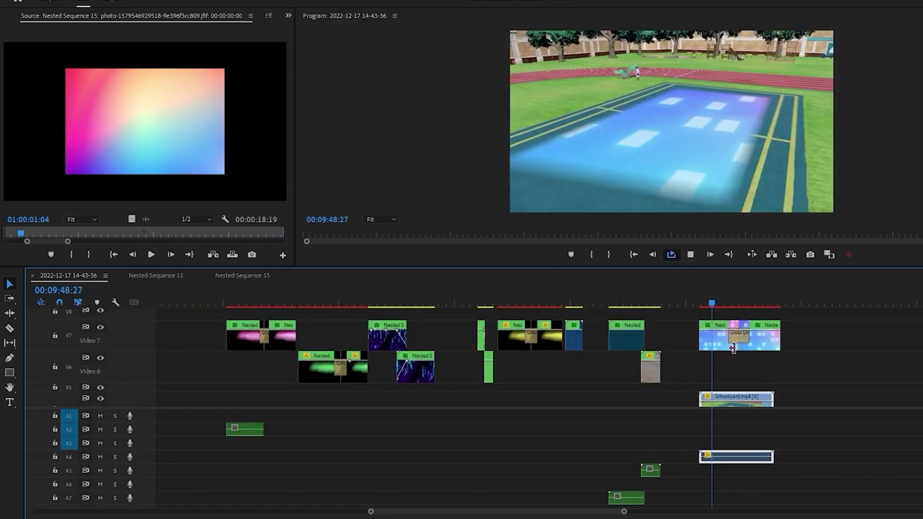
pyautogui.press('space')
# Show the glowing grid floor clip's Effect Controls and preview the sequence.
pyautogui.click(717, 347)
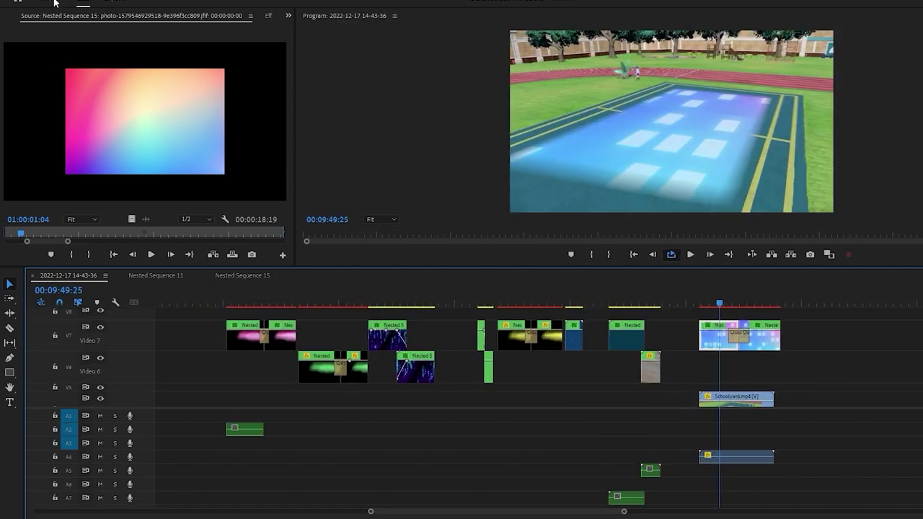
pyautogui.hotkey('shift', '5')
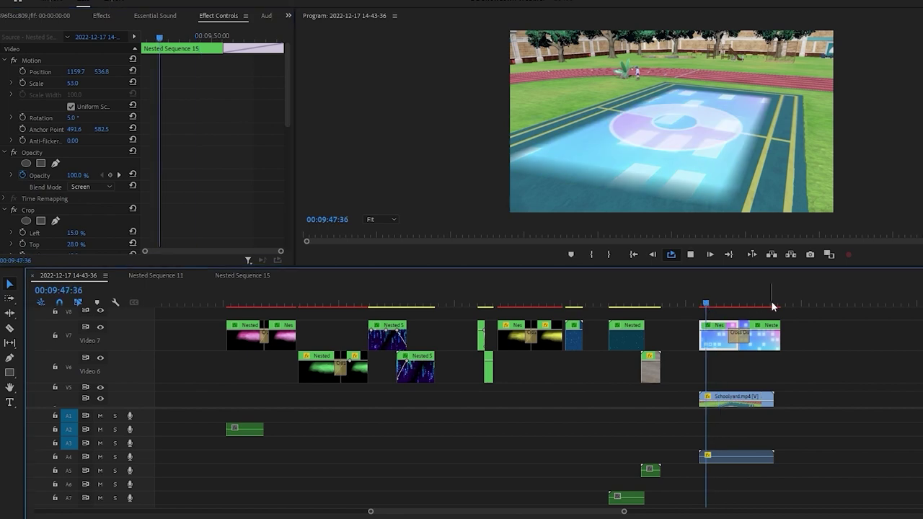
pyautogui.press('space')
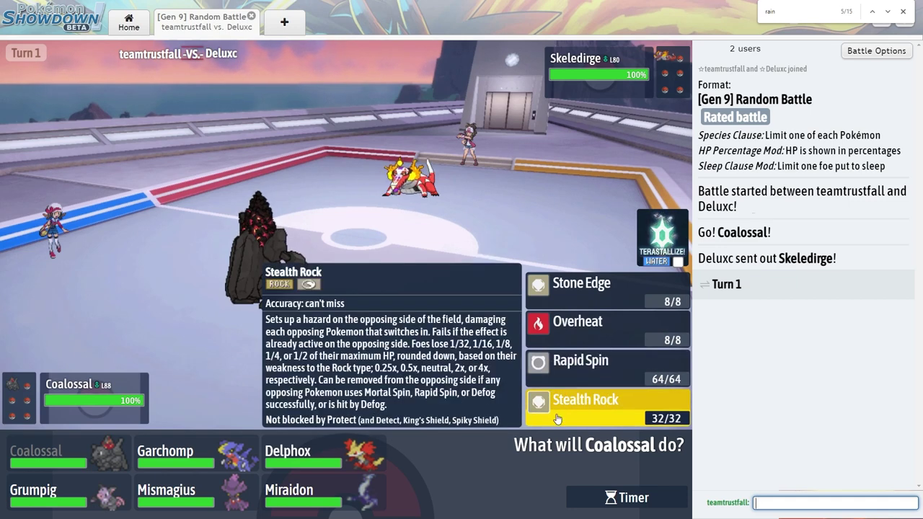
# Use Coalossal's Stealth Rock, then pick Rotom's move and its target in the VGC battle.
pyautogui.click(557, 414)
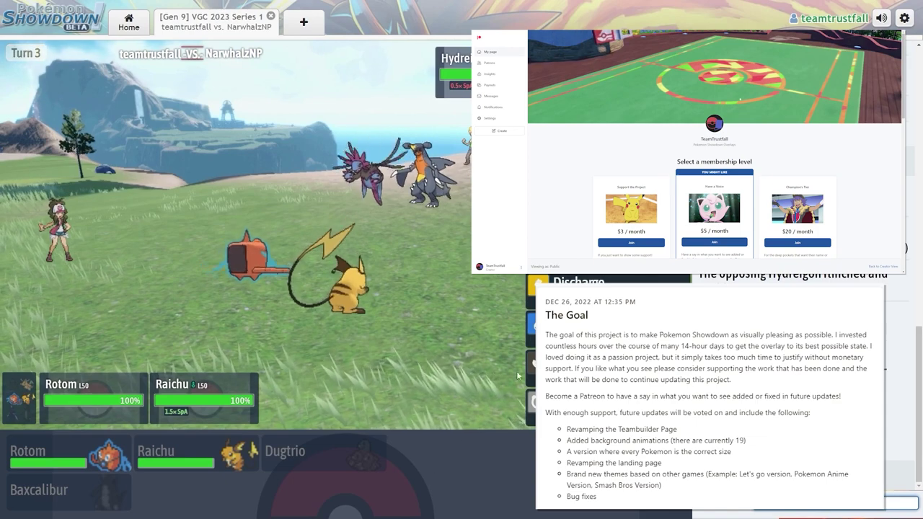
pyautogui.click(606, 361)
pyautogui.click(176, 461)
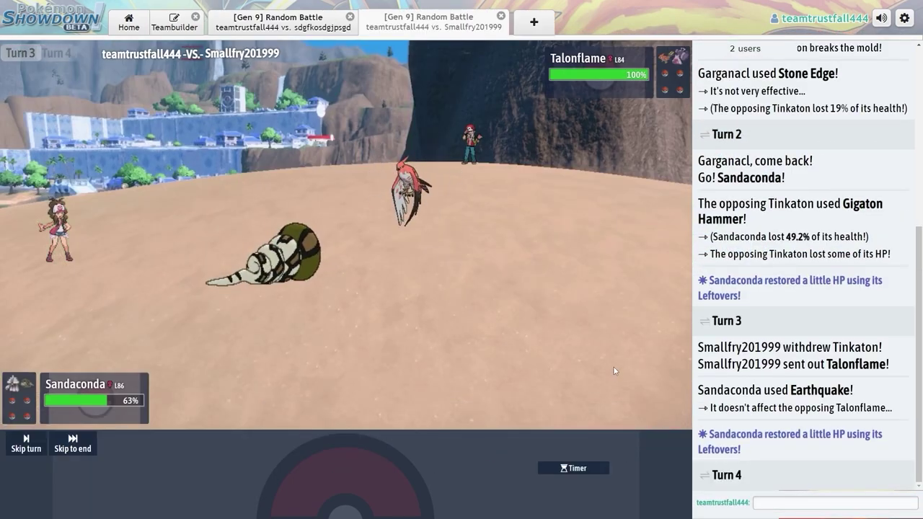
# Use Stone Edge, then switch the browser to full screen with F11.
pyautogui.click(619, 380)
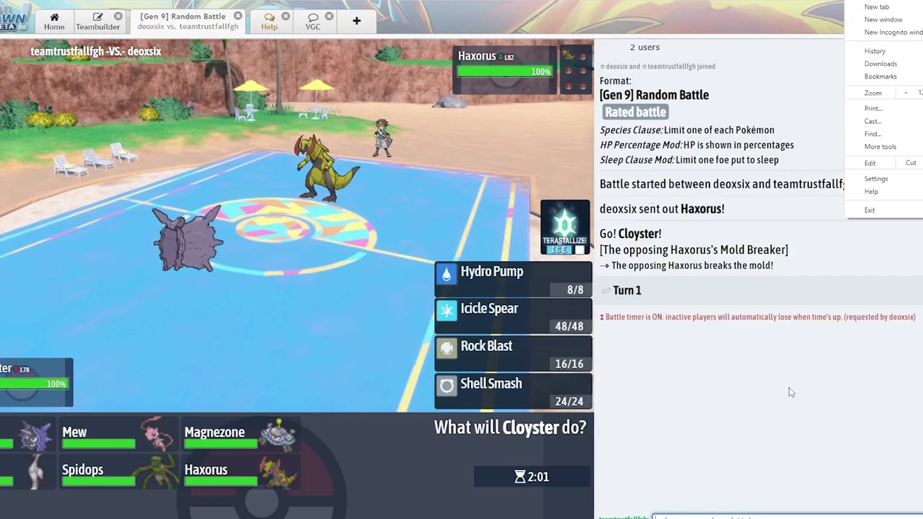
pyautogui.click(789, 388)
pyautogui.hotkey('alt', 'f')
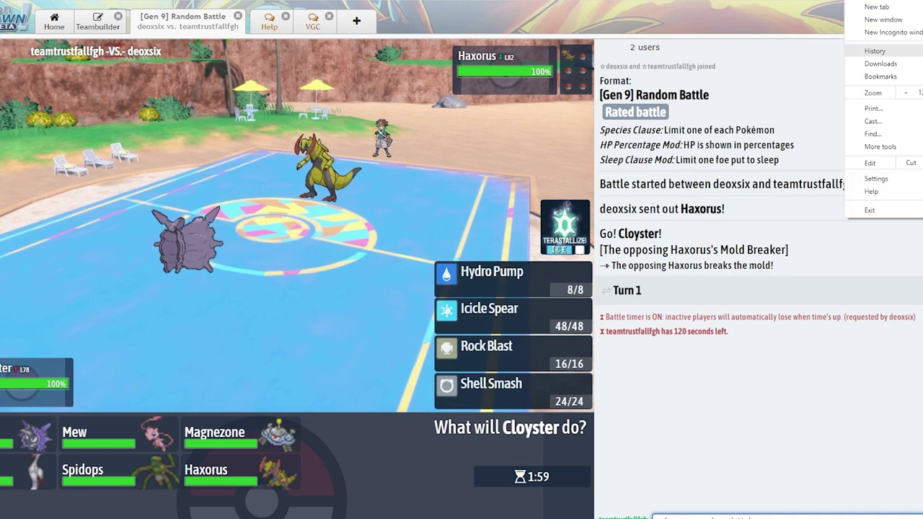
pyautogui.press('F11')
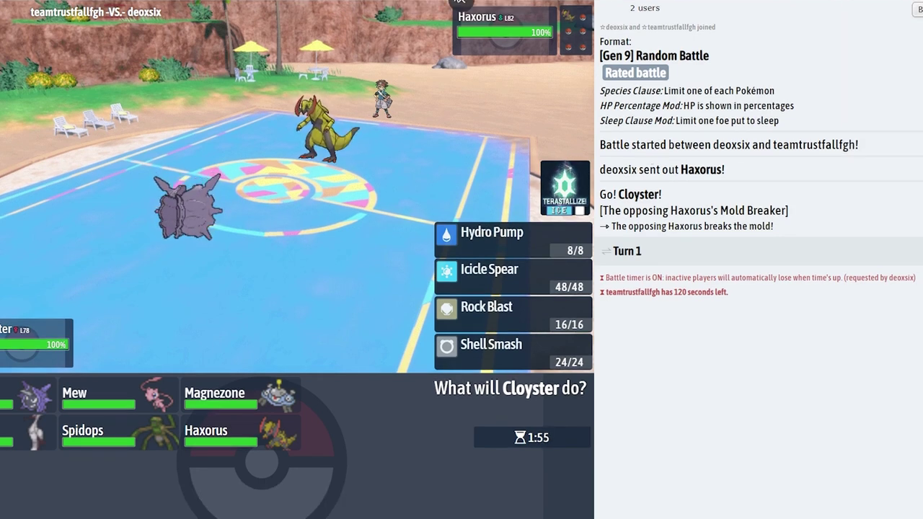
pyautogui.scroll(1, 468, 4)
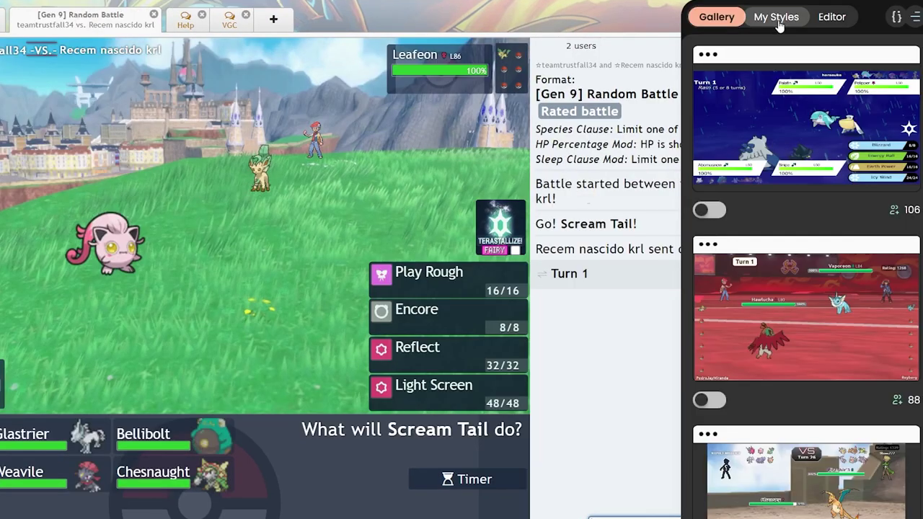
# Open the HD Gen 9 Skin from the installed Stylus styles in the code editor.
pyautogui.click(775, 17)
pyautogui.scroll(-2, 779, 324)
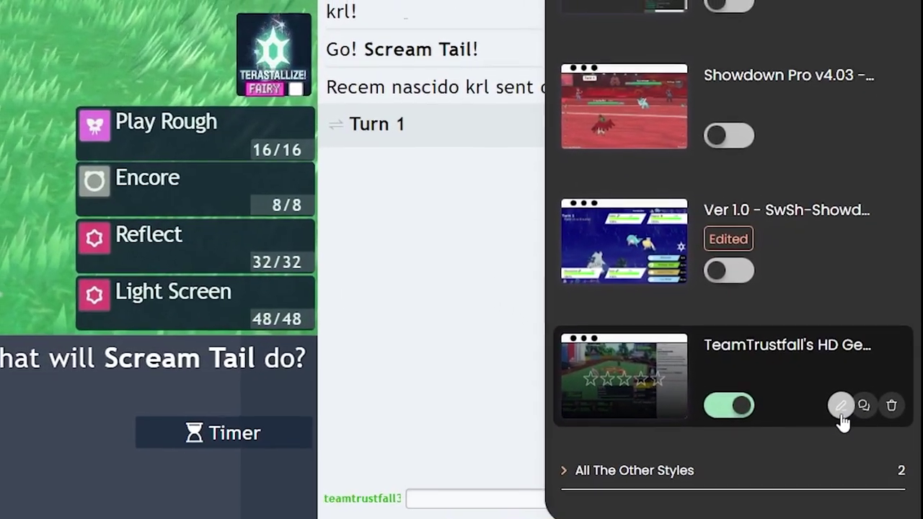
pyautogui.click(840, 408)
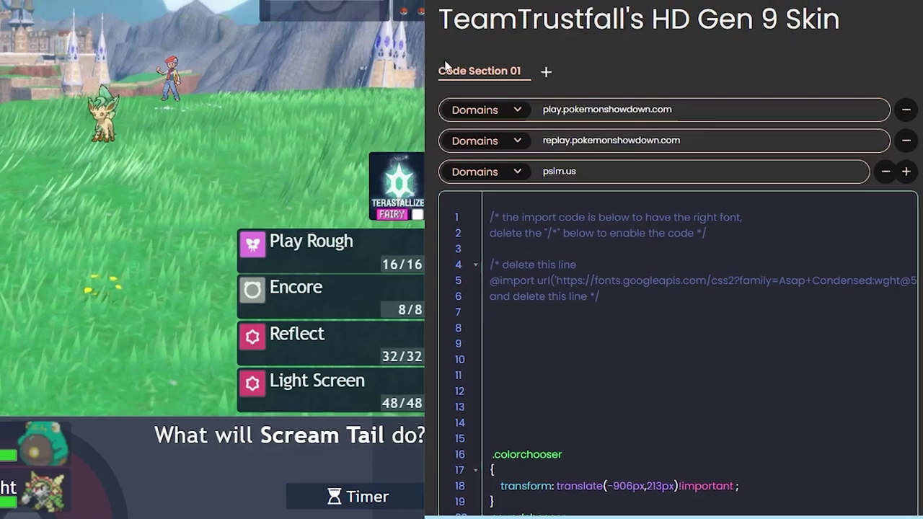
pyautogui.scroll(-2, 566, 165)
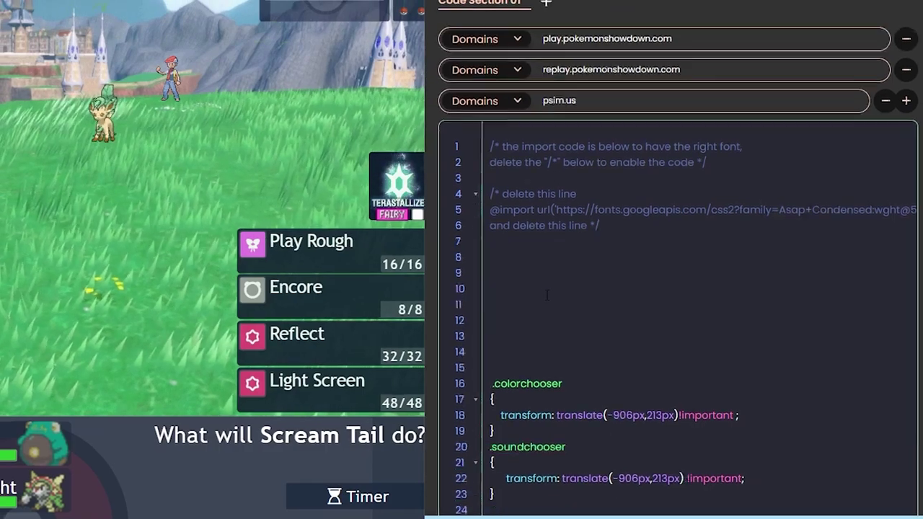